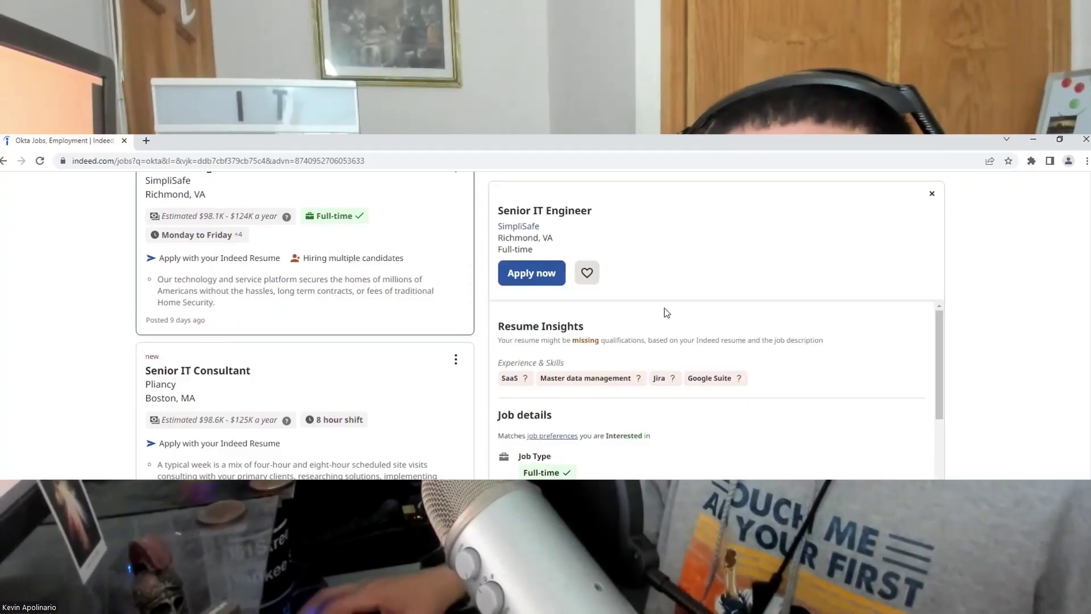
Scroll the SimpliSafe Senior IT Engineer posting to its requirements and highlight 'Okta SSO'
scroll(280, 255, down, 4)
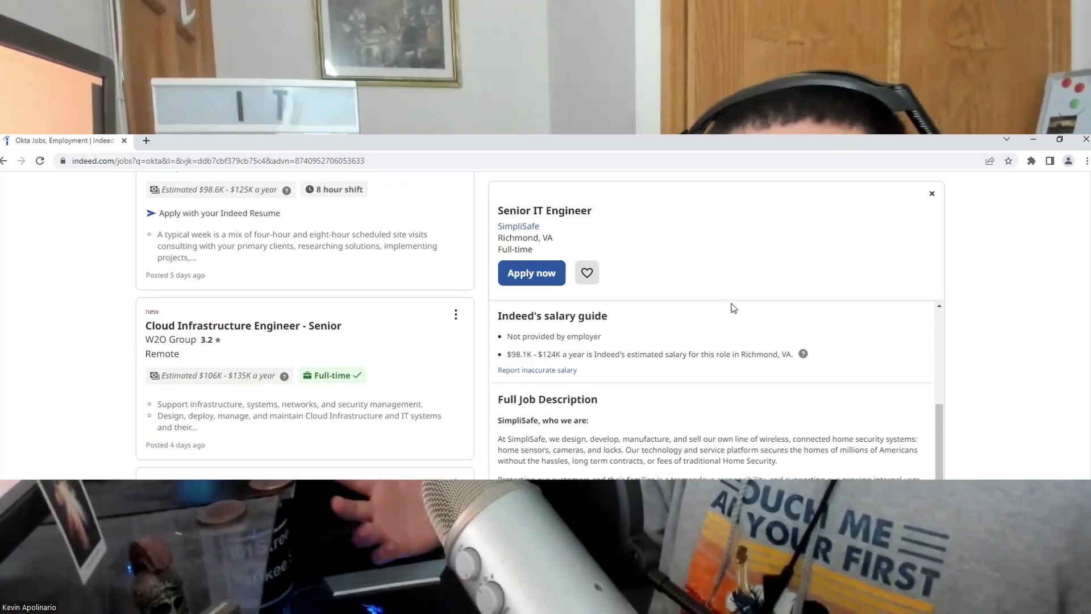
scroll(708, 317, down, 12)
scroll(703, 316, down, 1)
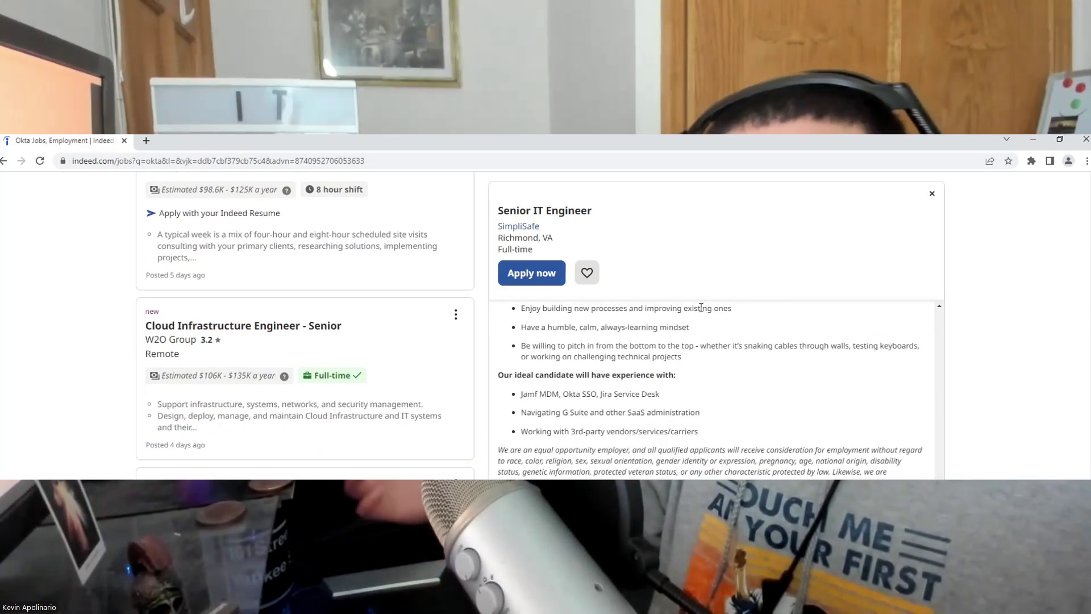
triple_click(563, 394)
drag(563, 394, 603, 394)
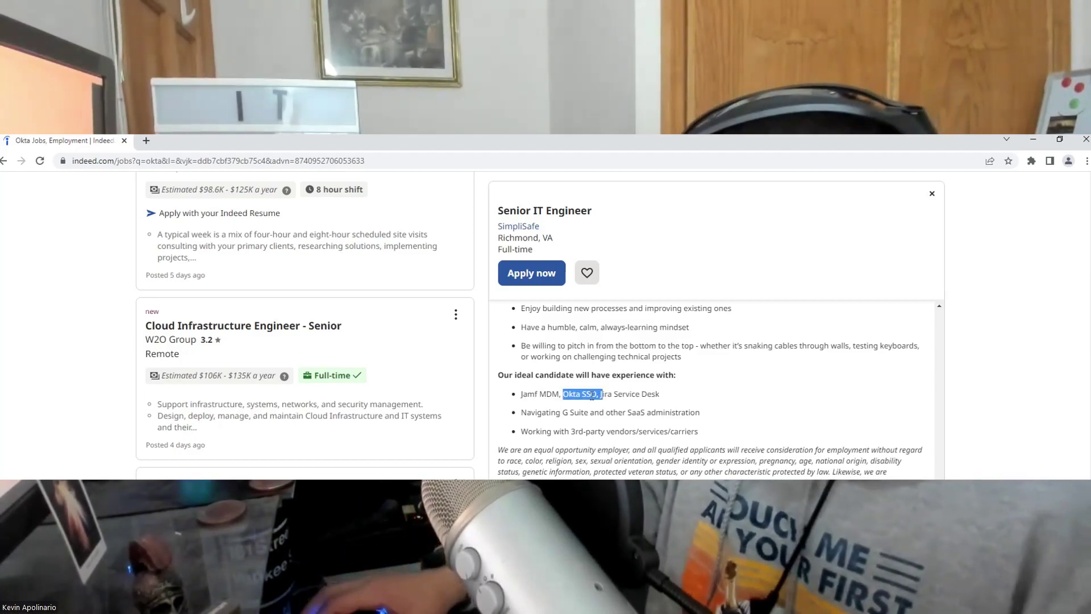
click(603, 393)
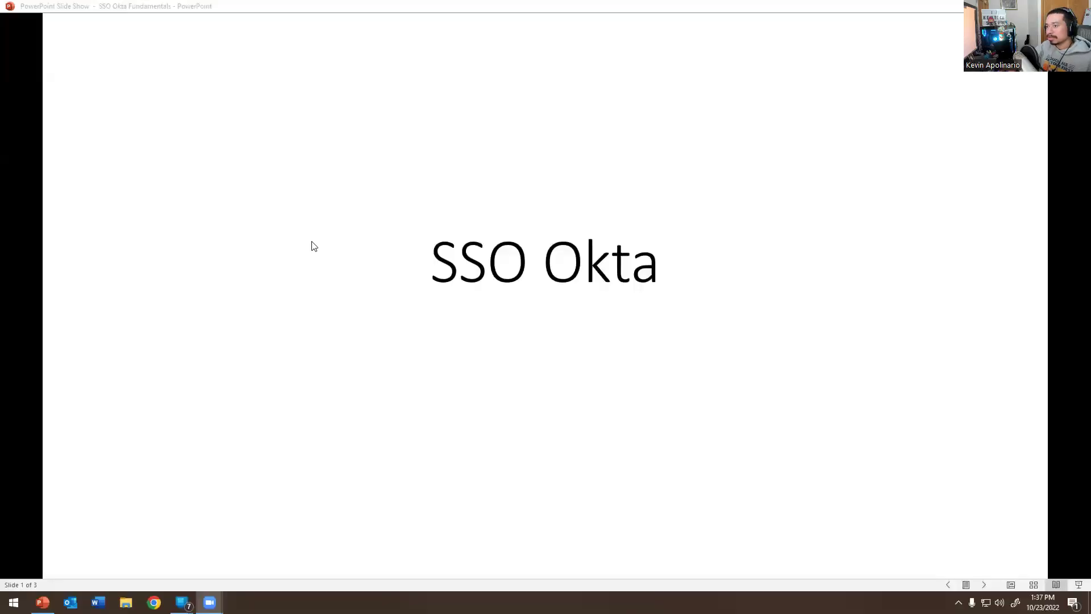
Advance the slide show from the title slide to 'What is sso?'
click(235, 241)
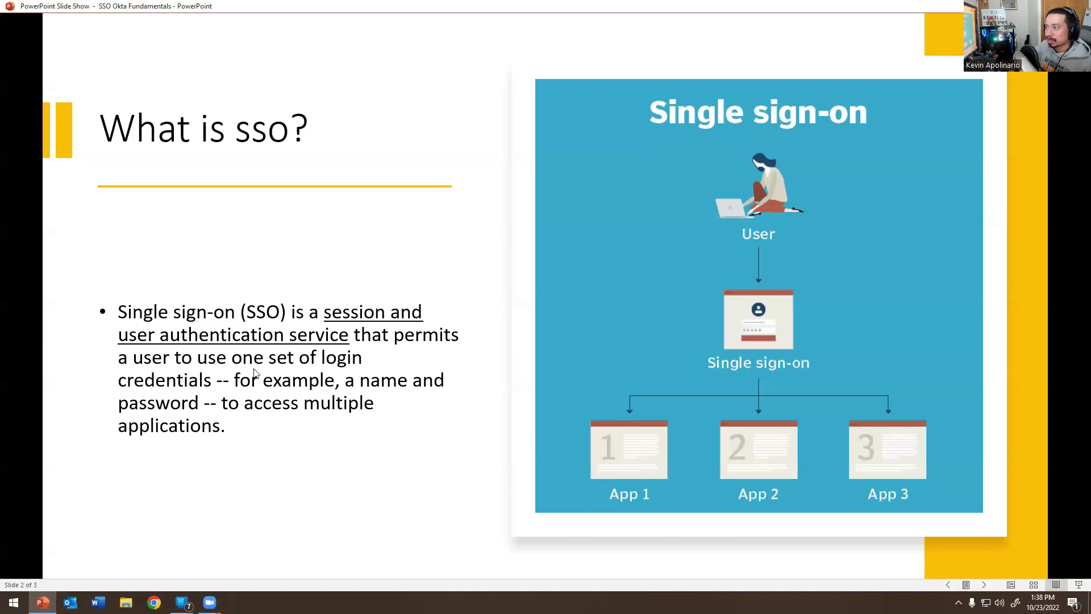
Present slide 3 'What is MFA', step back and forth, then leave the slide show for the desktop
click(294, 314)
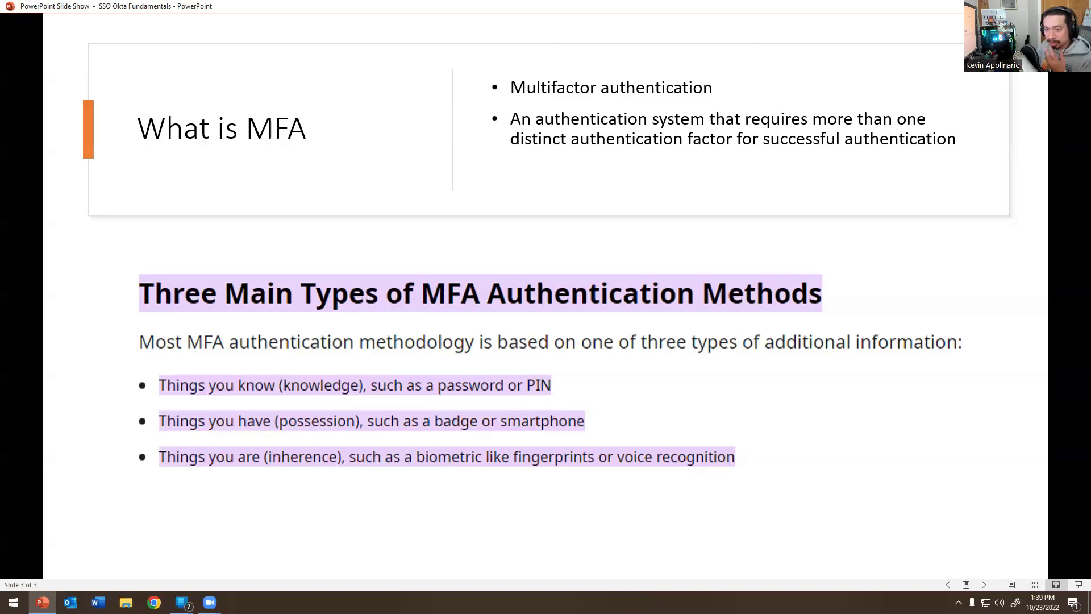
key(Left)
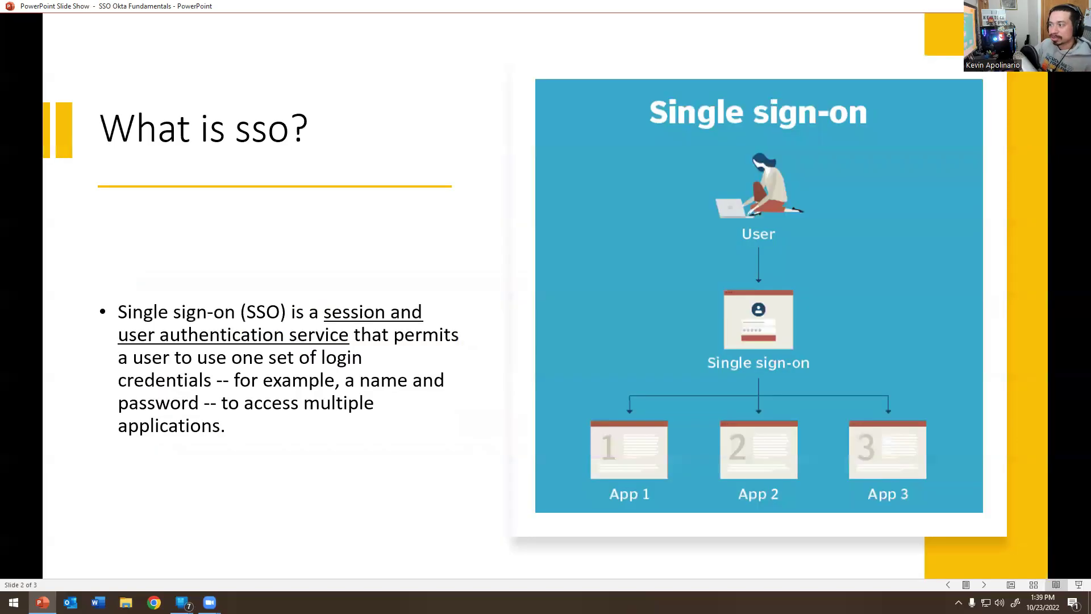
key(Right)
key(Left)
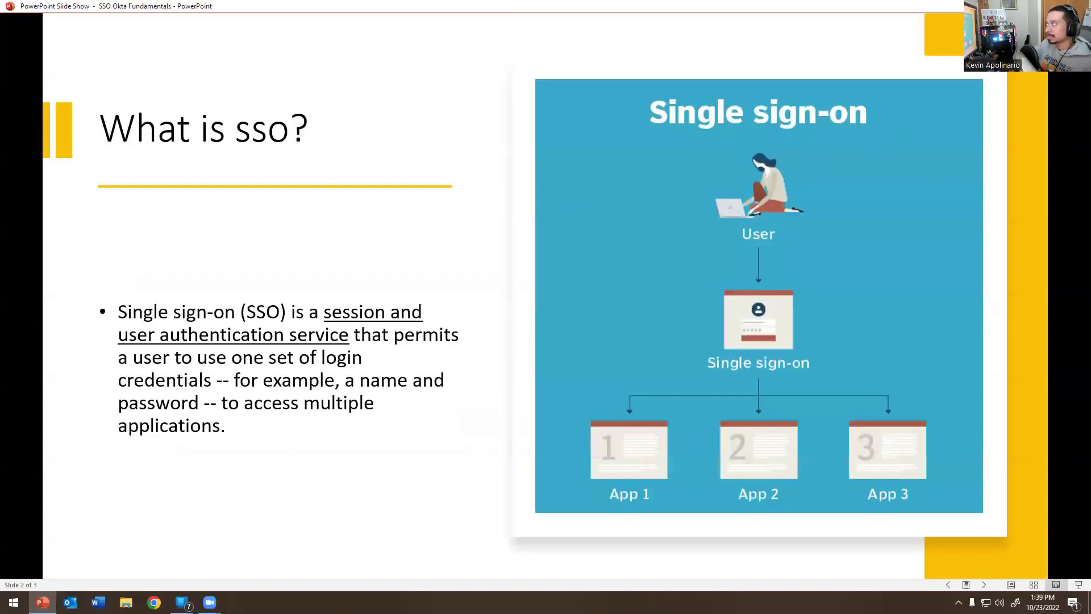
key(super+d)
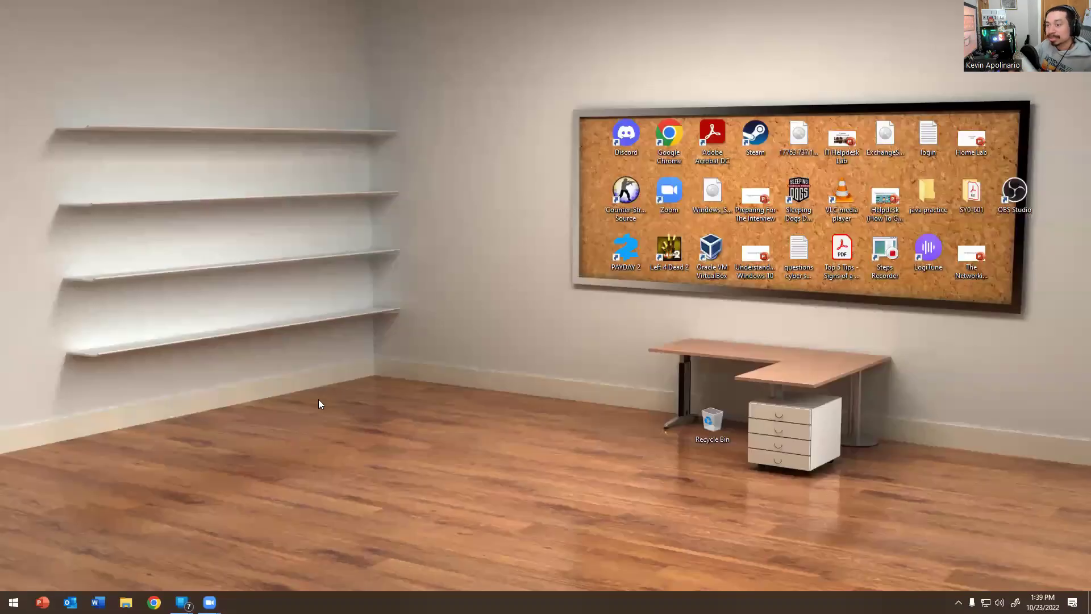
Open Chrome, load google.com and search for 'okta free trial'
click(154, 603)
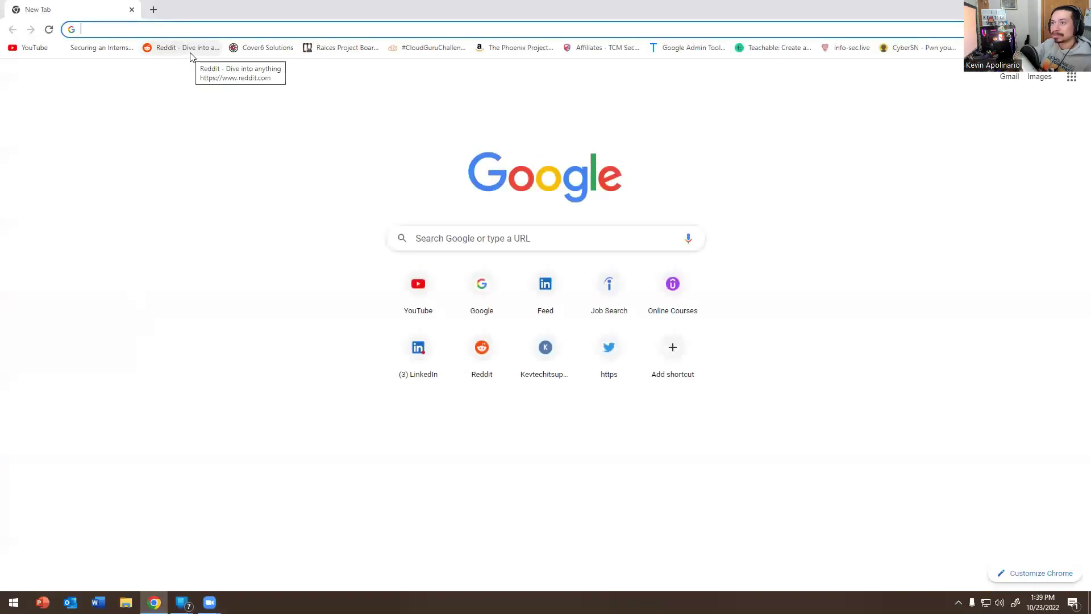
text(google.com)
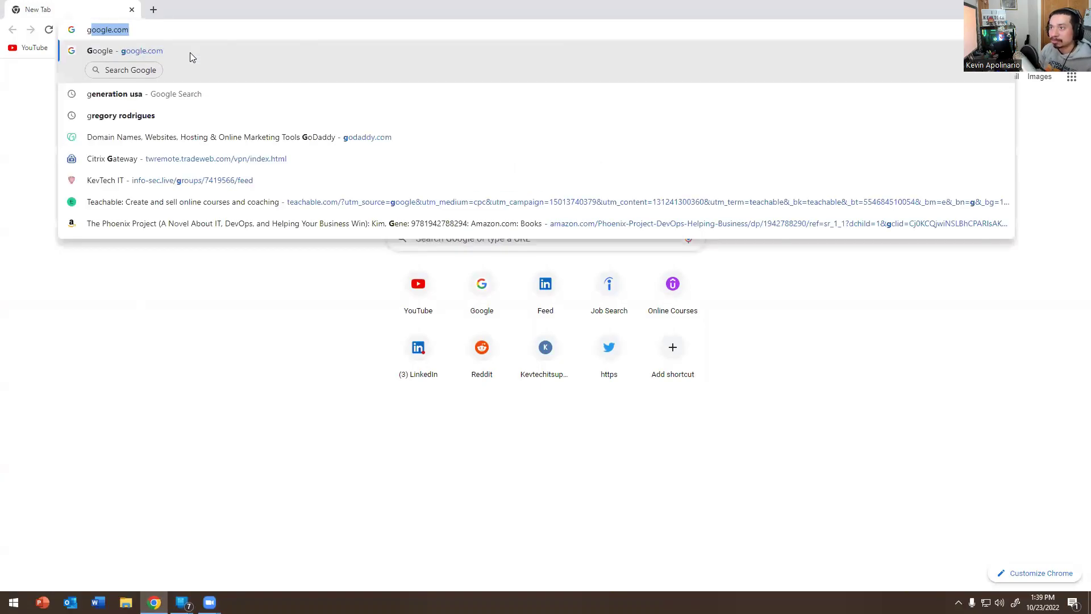
key(Return)
text(okta)
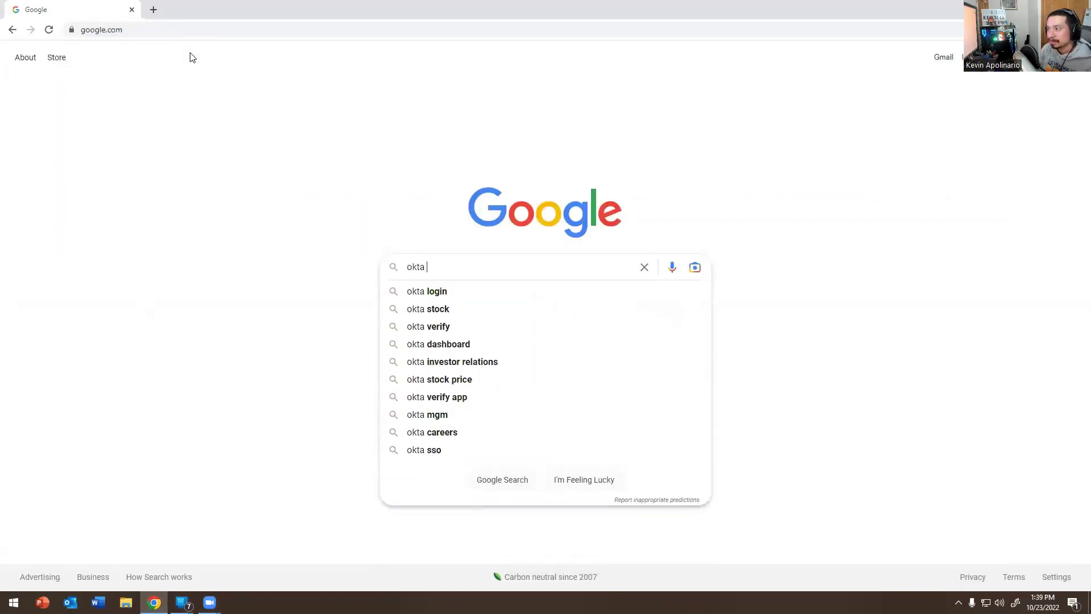
text( free tr)
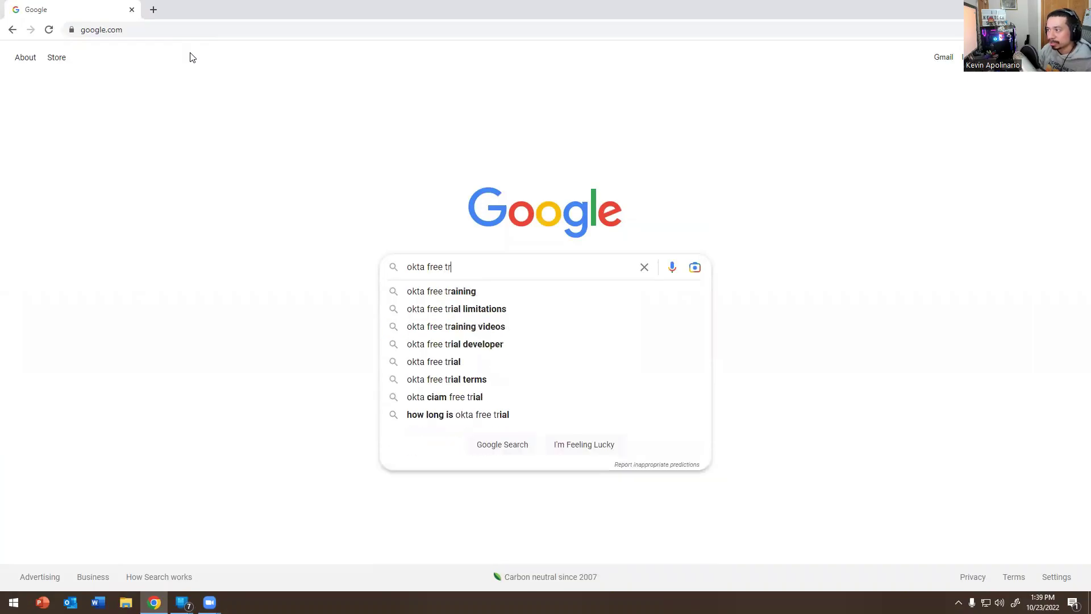
text(aining)
key(BackSpace)
key(BackSpace)
key(BackSpace)
key(BackSpace)
key(BackSpace)
key(BackSpace)
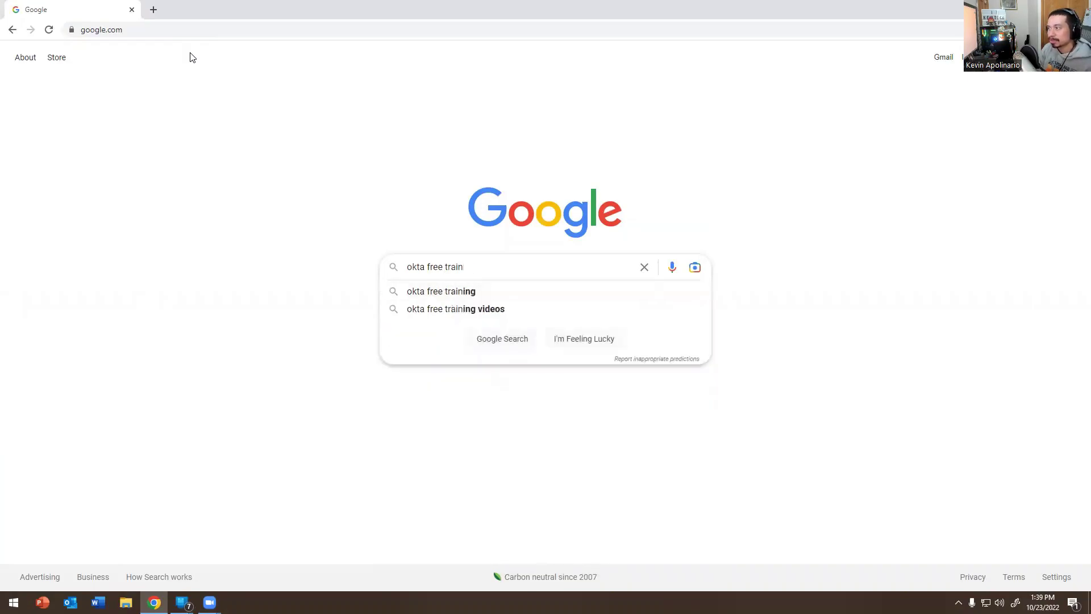
text(aining)
key(Down)
key(Down)
key(Down)
key(Down)
key(Return)
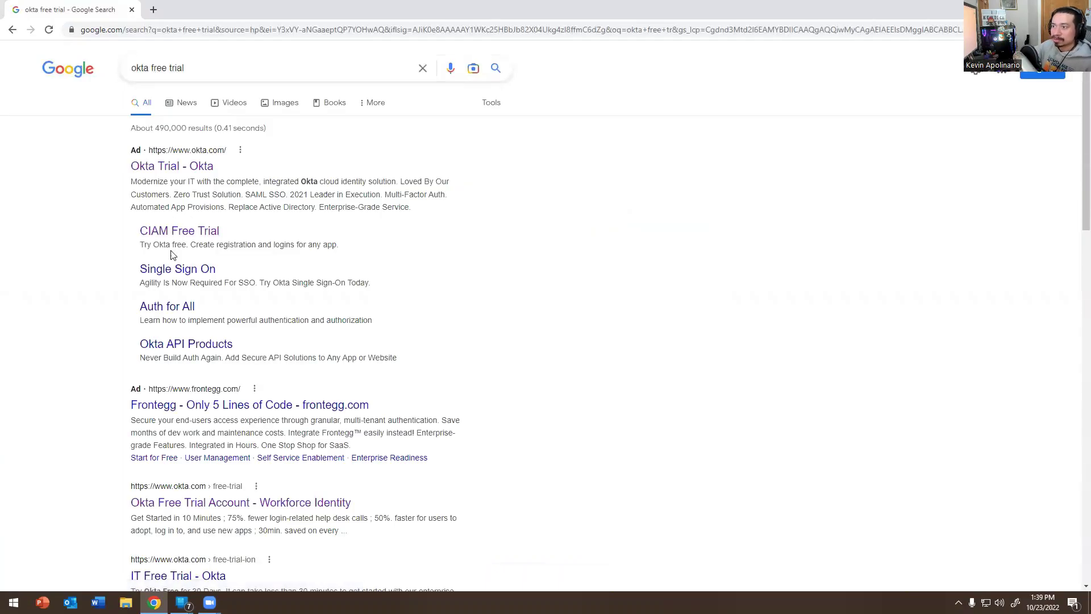
Go through Okta's Single Sign On ad to the Workforce Identity free-trial form
click(171, 269)
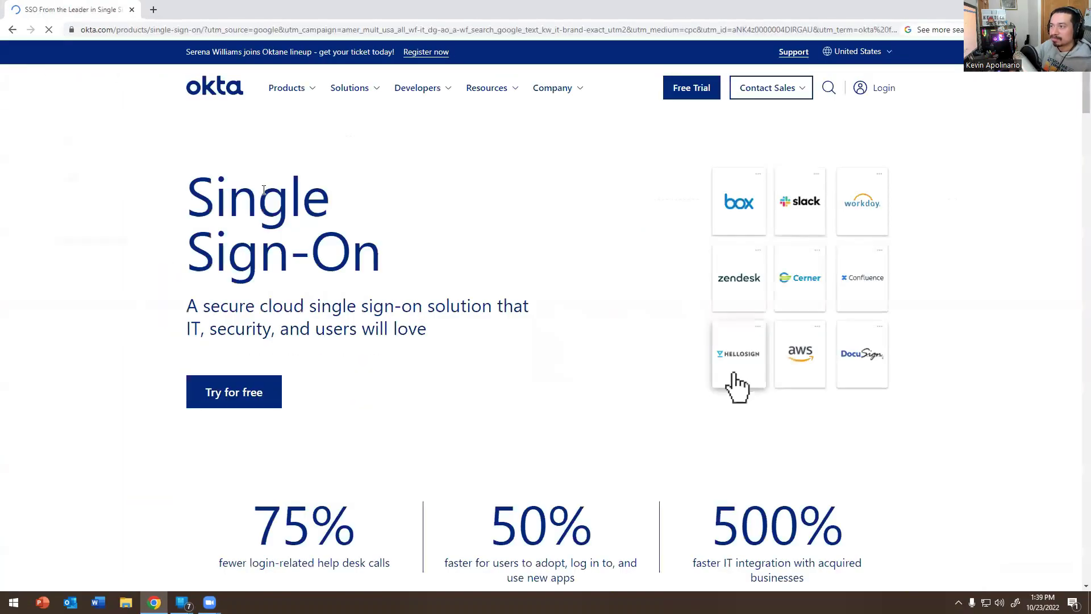
click(684, 89)
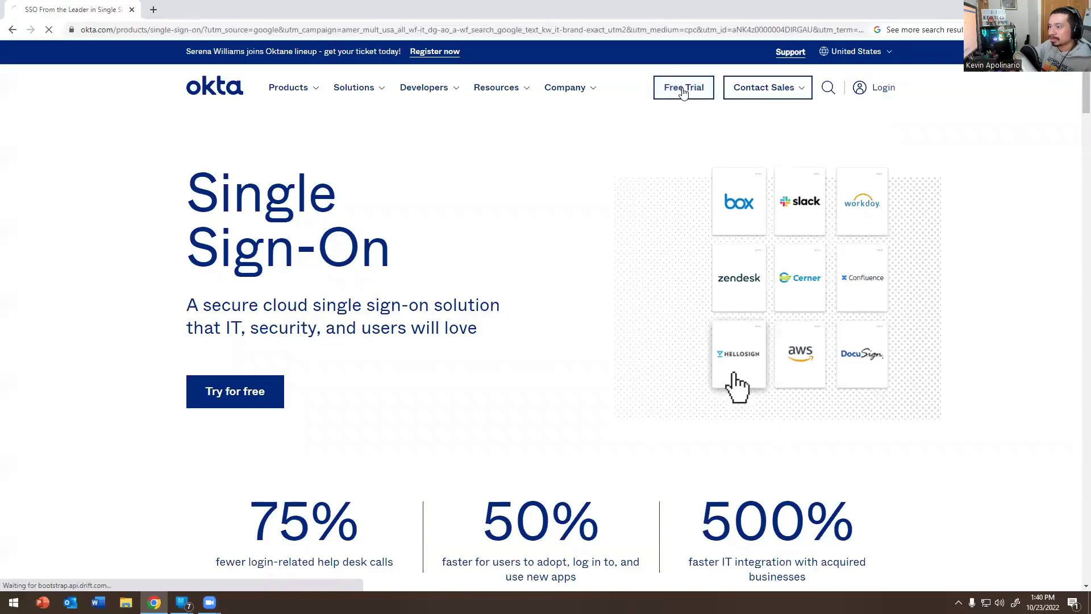
click(653, 217)
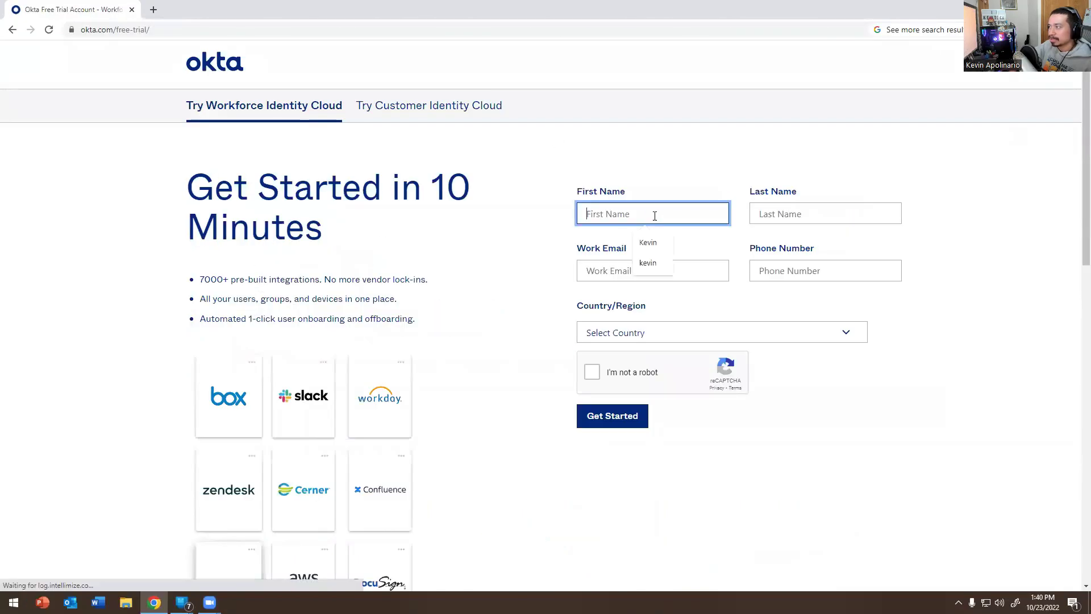
Fill first name, last name, work email and phone from saved autofill suggestions
click(765, 212)
click(829, 242)
click(631, 215)
click(648, 243)
click(643, 269)
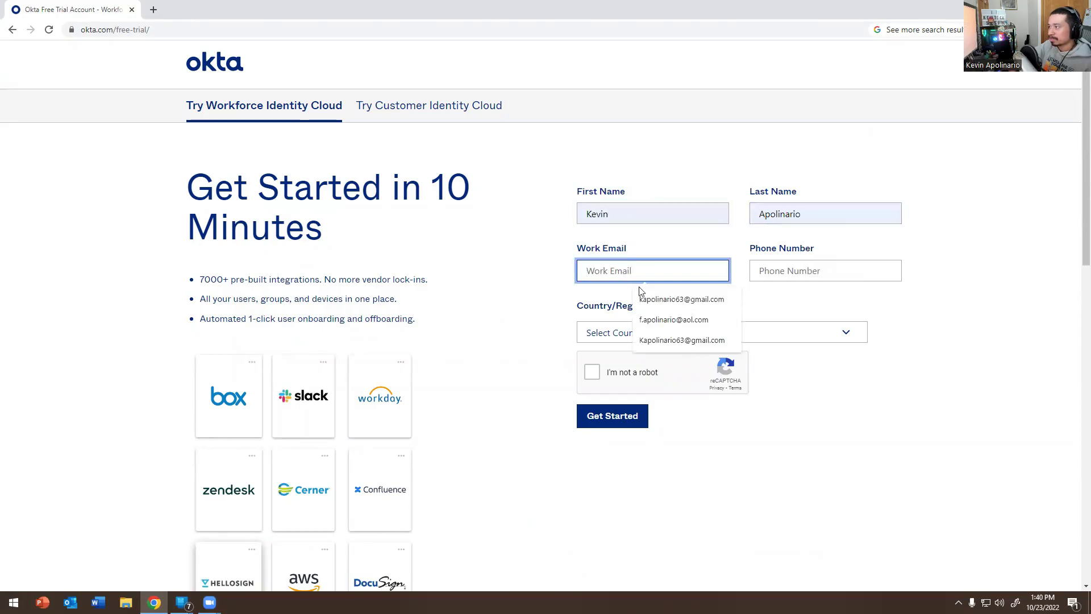
click(648, 303)
click(825, 270)
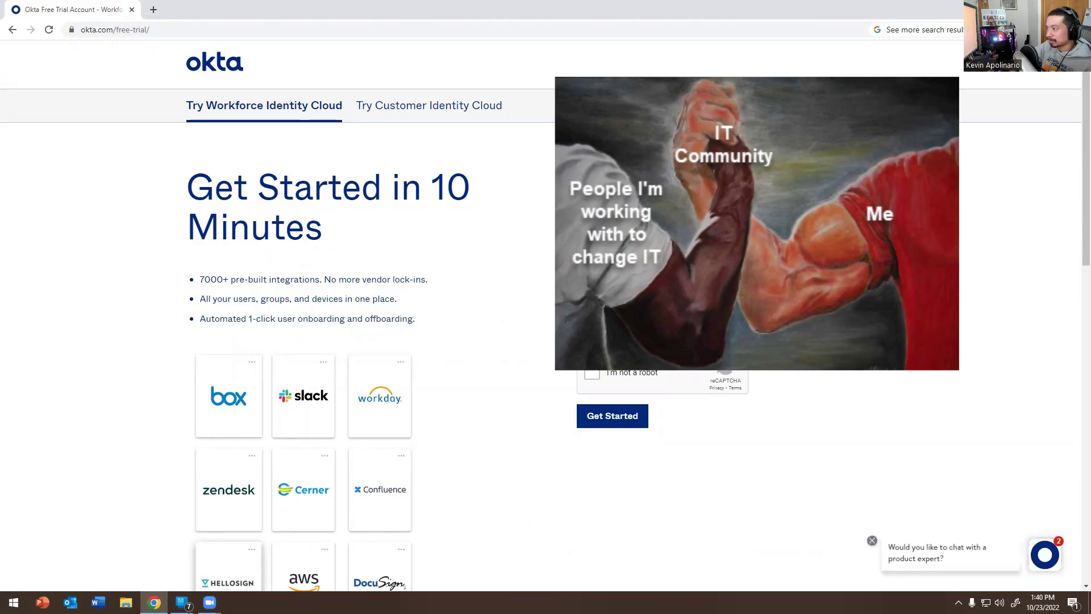
Set the state to New York, pass the reCAPTCHA check and submit with Get Started
click(721, 384)
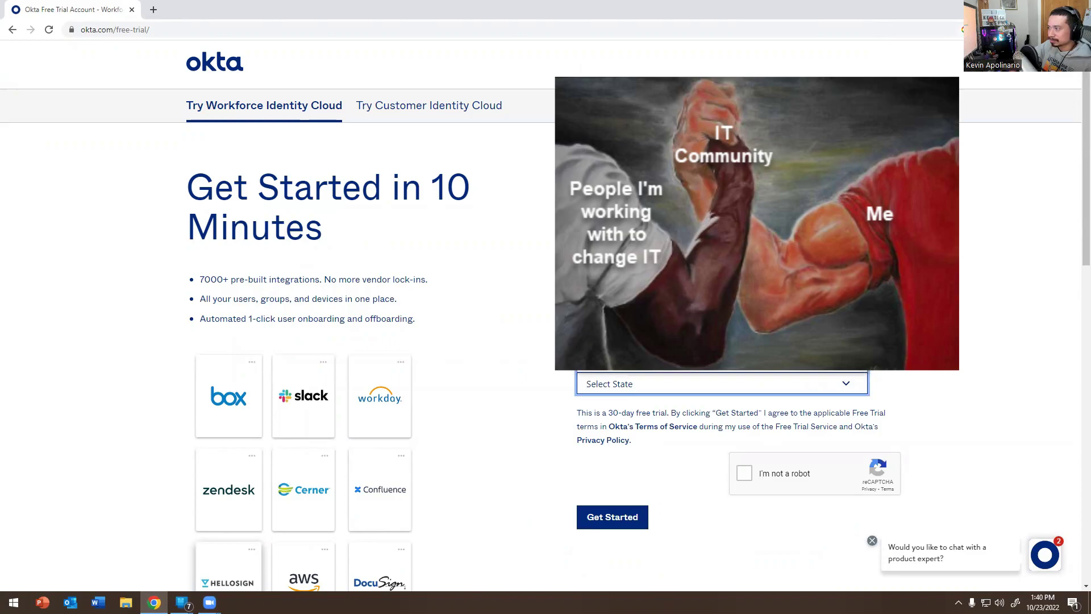
text(New York)
scroll(222, 500, down, 2)
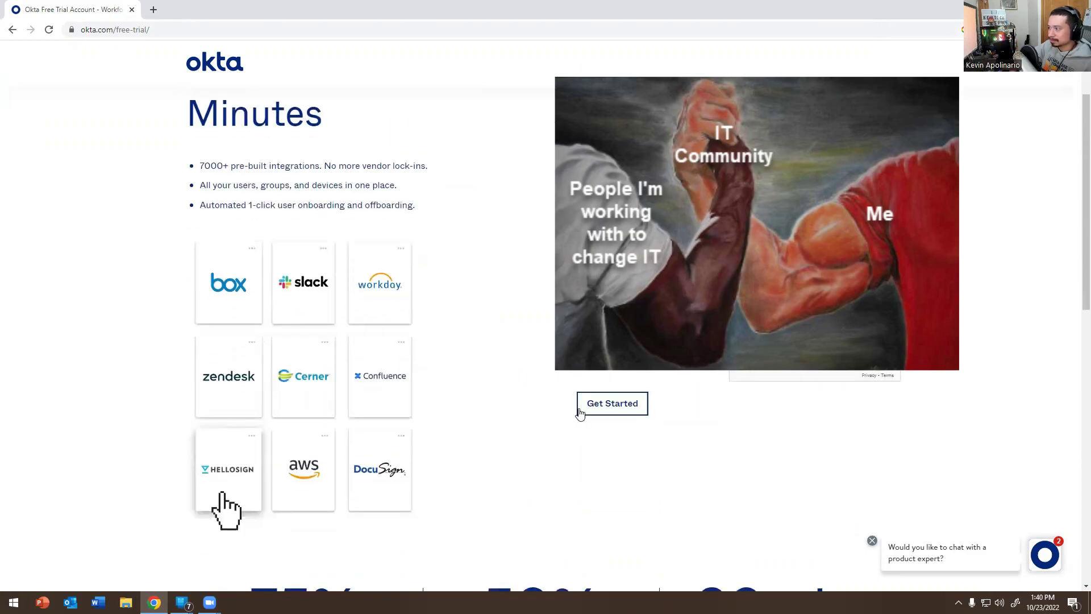
click(616, 405)
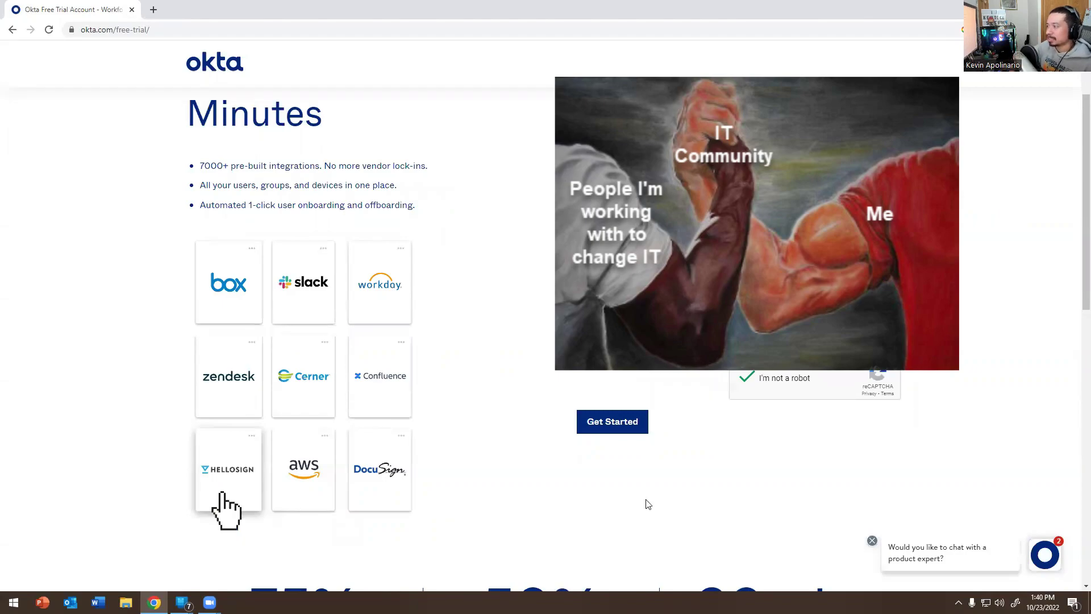
click(607, 408)
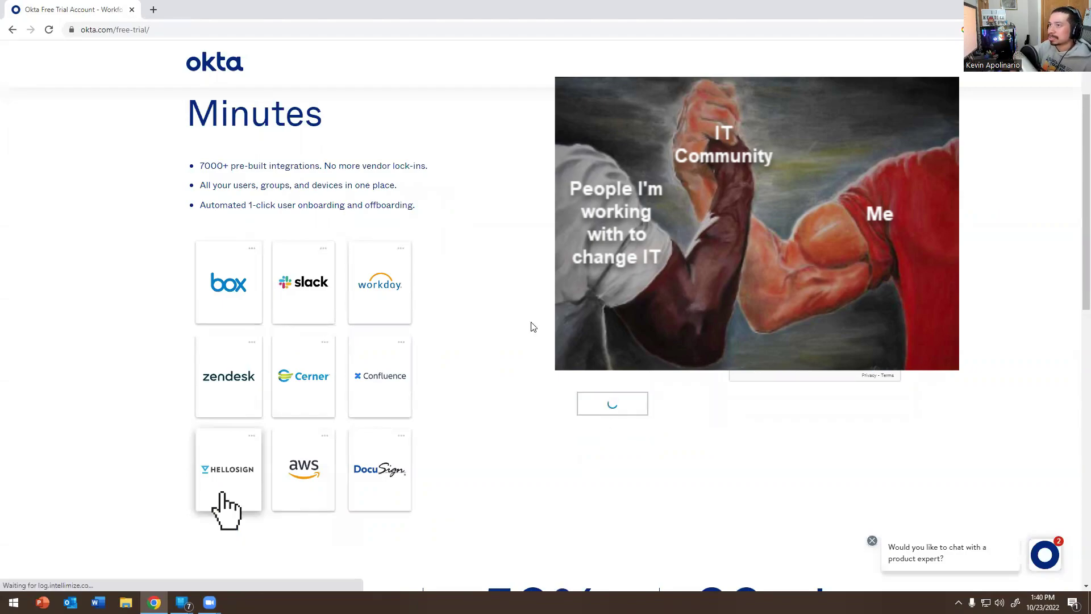